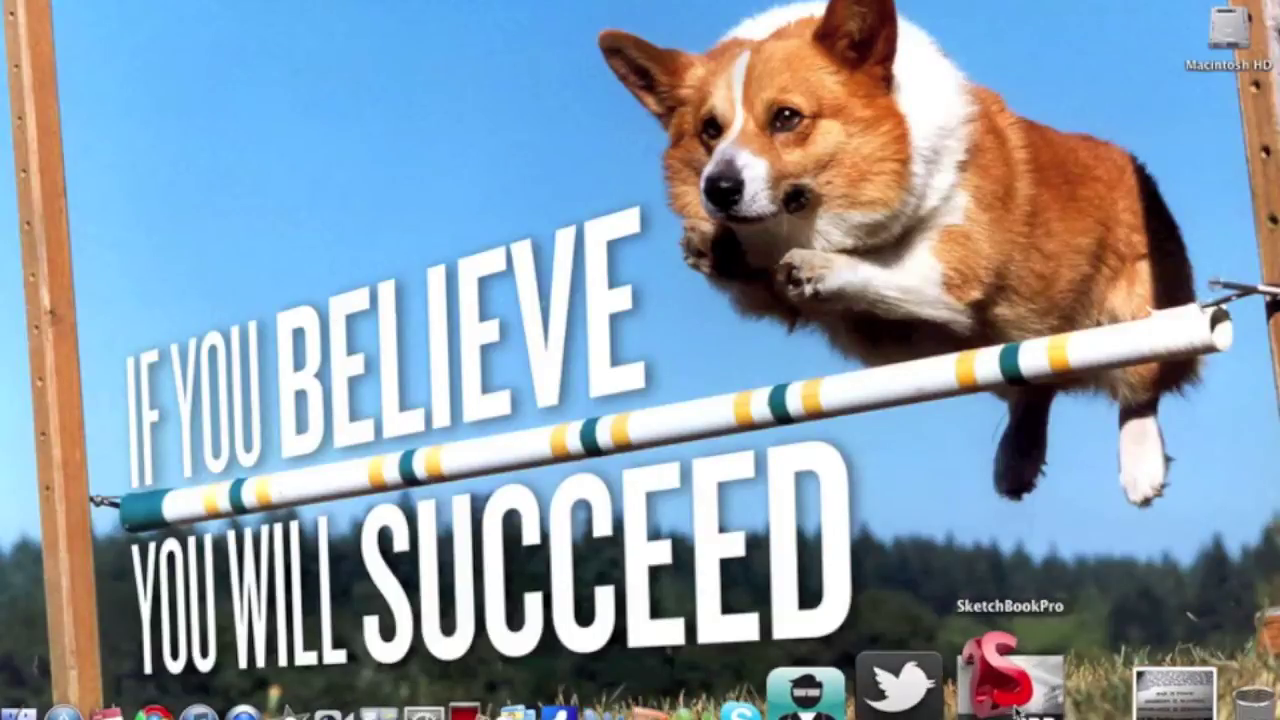
# Step: Launch SketchBook Pro from the Dock to get a blank white canvas
pyautogui.click(1017, 708)
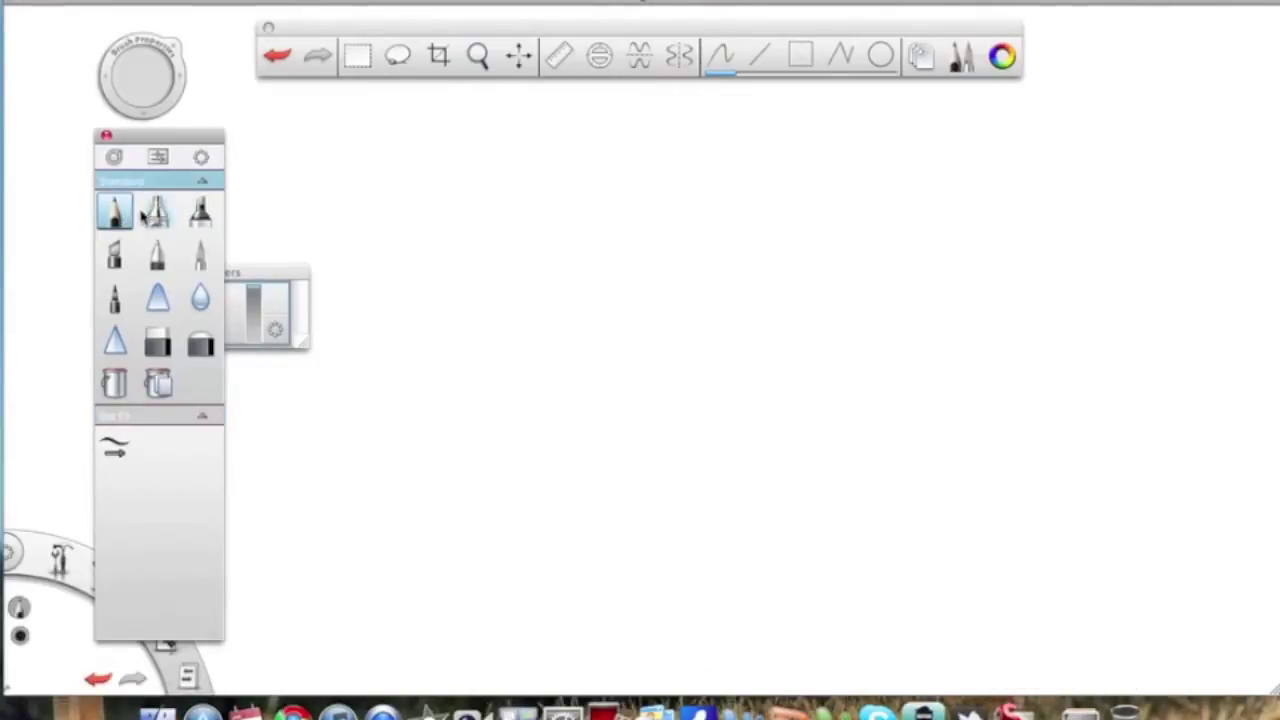
# Step: Test several brushes with a thin zigzag, a soft grey smudge, thick grey zigzags and a thin wavy stroke
pyautogui.moveTo(620, 210); pyautogui.dragTo(776, 268)
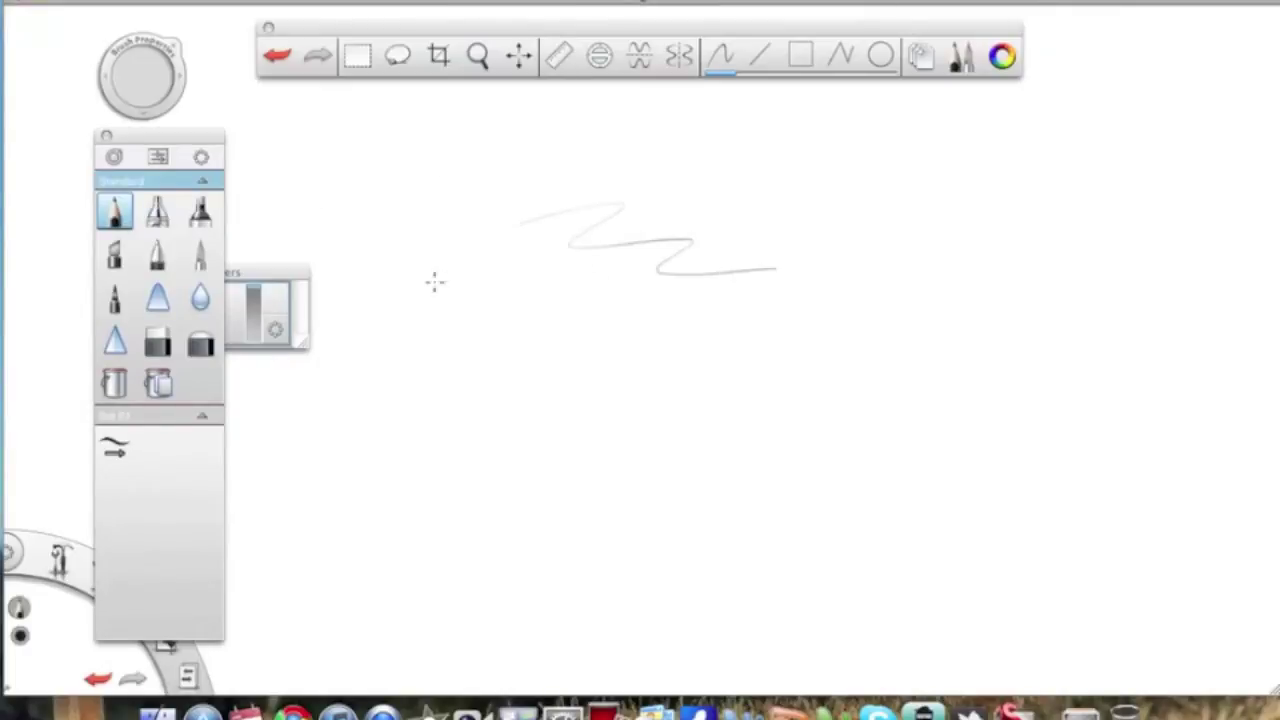
pyautogui.click(157, 211)
pyautogui.moveTo(526, 385)
pyautogui.mouseDown()
pyautogui.moveTo(589, 440)
pyautogui.moveTo(760, 432)
pyautogui.mouseUp()
pyautogui.moveTo(438, 192); pyautogui.dragTo(545, 290)
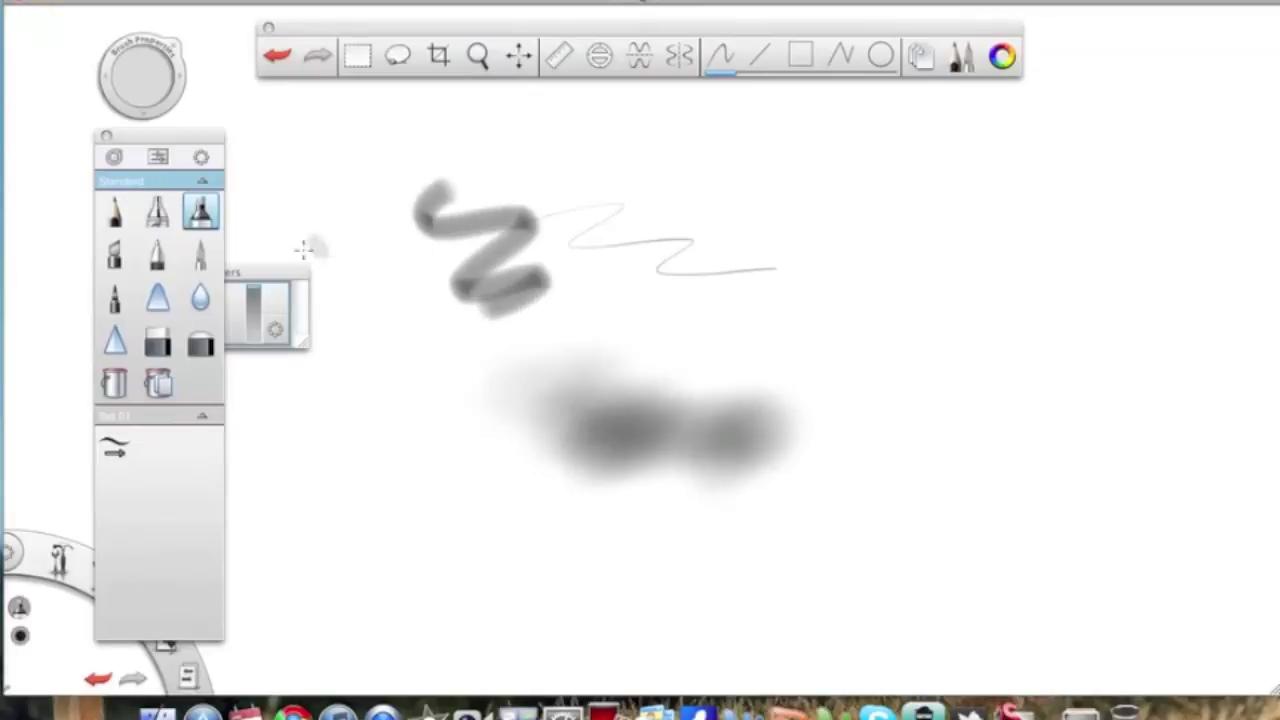
pyautogui.click(200, 255)
pyautogui.moveTo(695, 215)
pyautogui.mouseDown()
pyautogui.moveTo(829, 266)
pyautogui.moveTo(766, 317)
pyautogui.moveTo(690, 323)
pyautogui.mouseUp()
pyautogui.click(157, 258)
pyautogui.moveTo(352, 405); pyautogui.dragTo(470, 508)
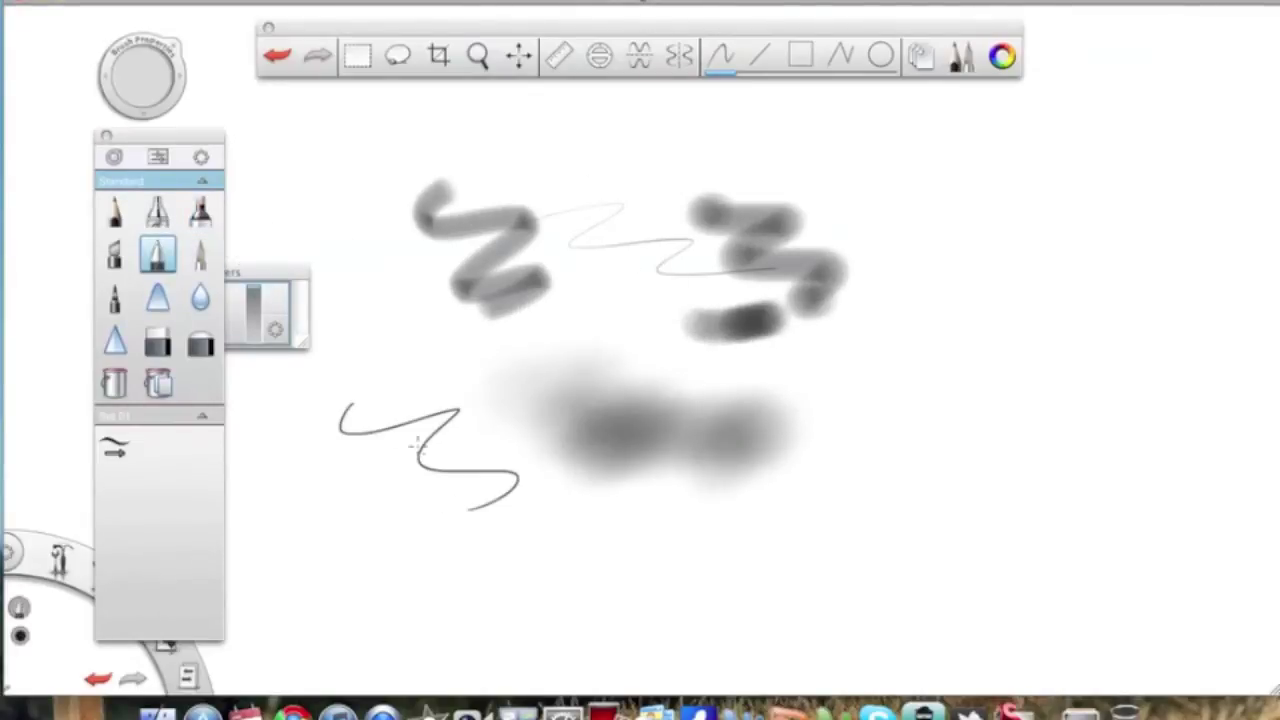
# Step: Try smudging and blending brushes, draw a black squiggle, then clear the whole canvas
pyautogui.click(157, 297)
pyautogui.moveTo(337, 423)
pyautogui.mouseDown()
pyautogui.moveTo(455, 436)
pyautogui.moveTo(379, 421)
pyautogui.moveTo(486, 418)
pyautogui.moveTo(463, 487)
pyautogui.moveTo(445, 471)
pyautogui.moveTo(483, 426)
pyautogui.moveTo(463, 455)
pyautogui.moveTo(413, 457)
pyautogui.moveTo(471, 471)
pyautogui.mouseUp()
pyautogui.click(200, 297)
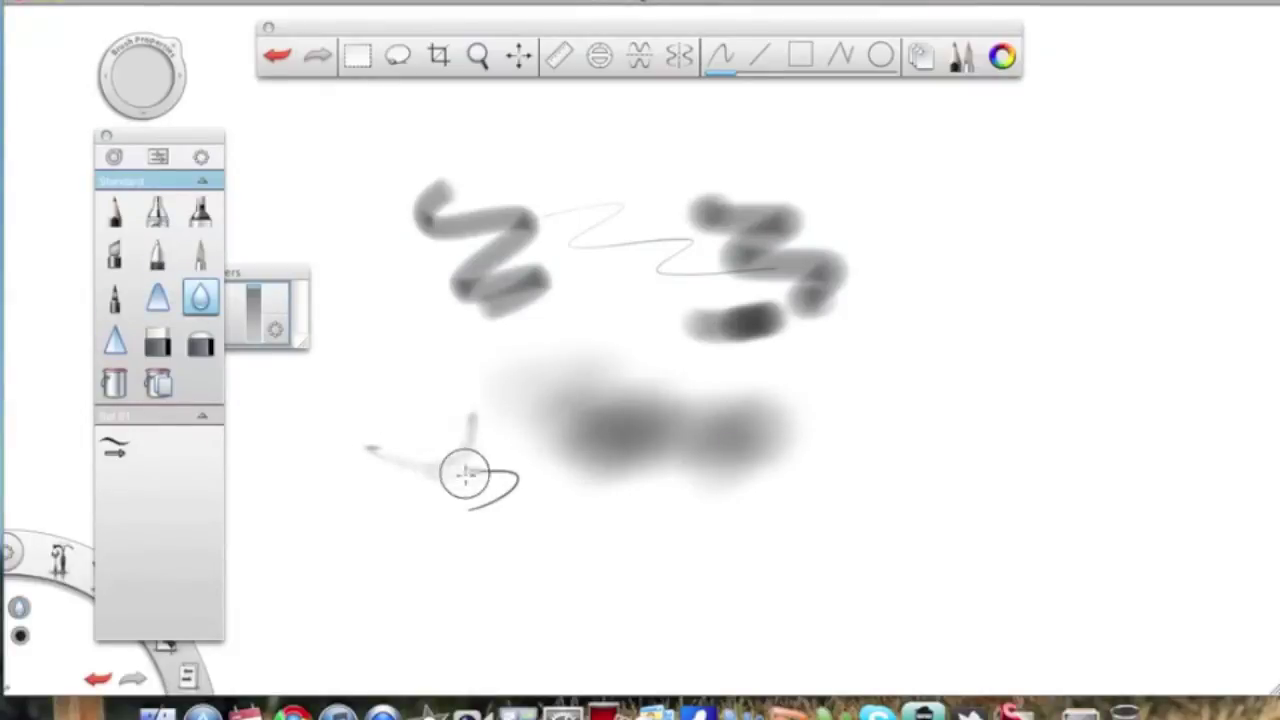
pyautogui.click(115, 341)
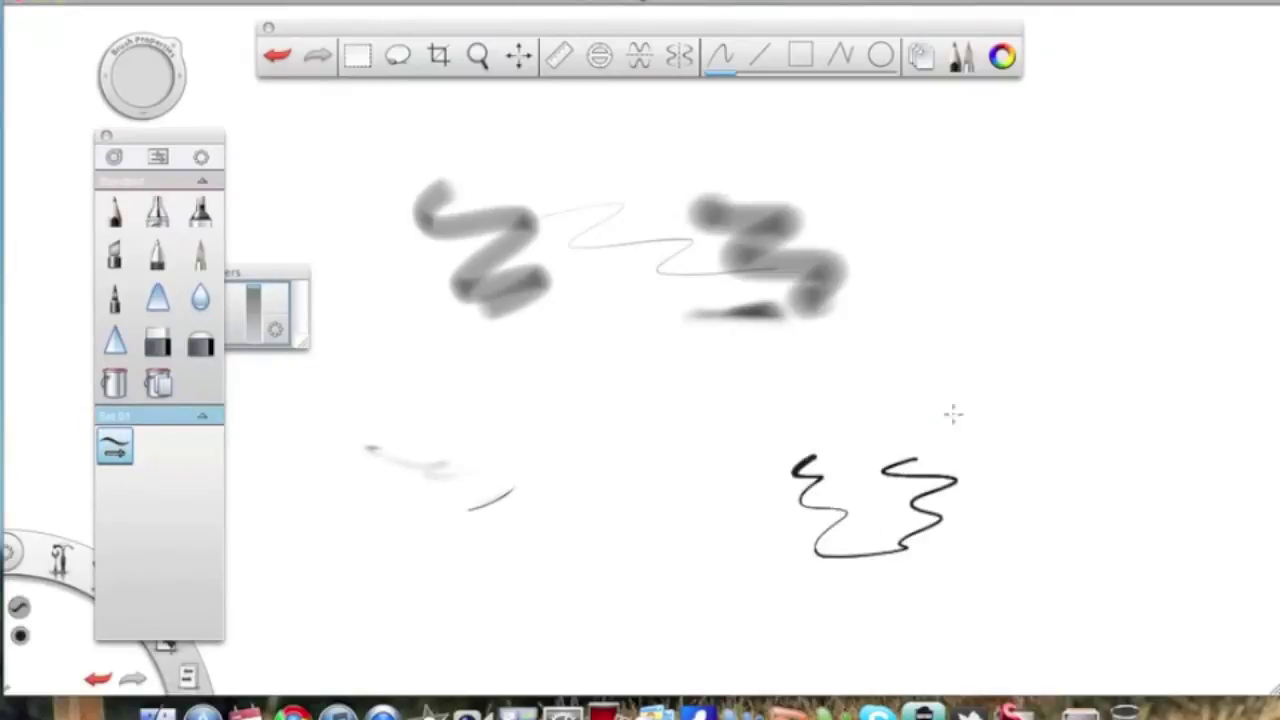
pyautogui.moveTo(976, 379); pyautogui.dragTo(995, 418)
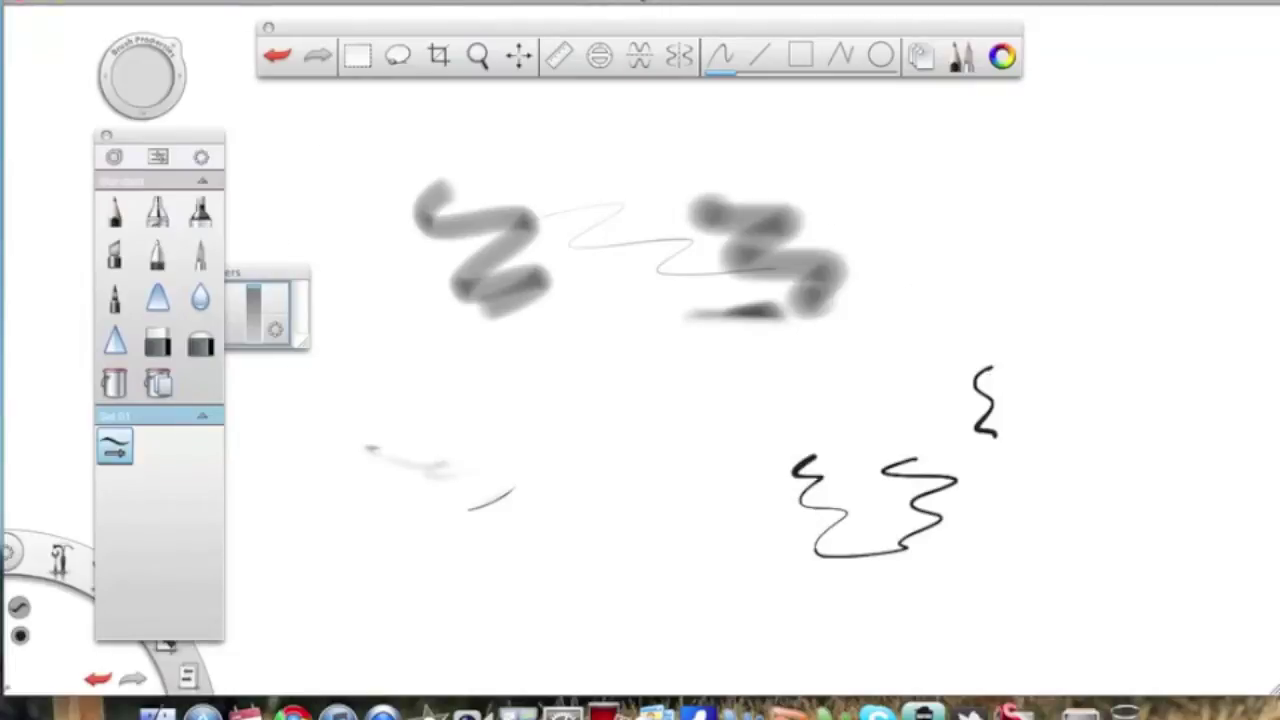
pyautogui.click(250, 2)
pyautogui.click(258, 118)
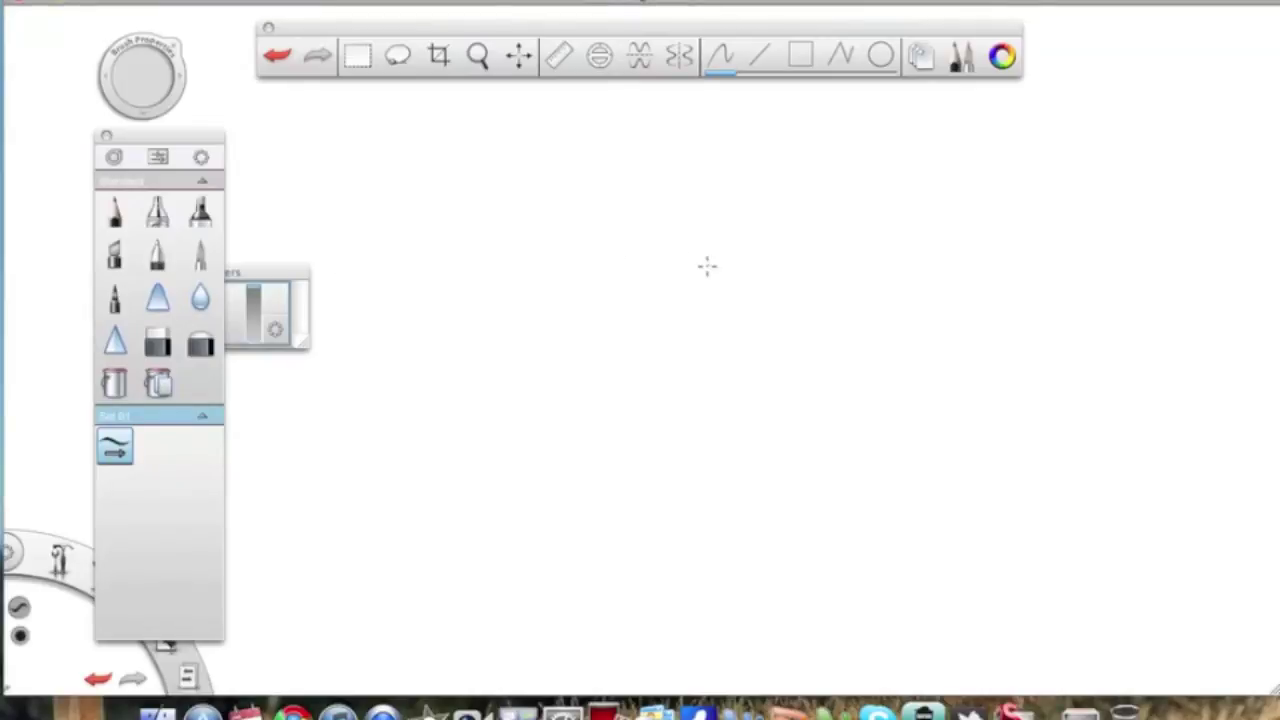
# Step: Scribble a solid black blob and draw a long thin wavy line across the canvas
pyautogui.moveTo(700, 244)
pyautogui.mouseDown()
pyautogui.moveTo(686, 278)
pyautogui.moveTo(737, 282)
pyautogui.moveTo(699, 323)
pyautogui.moveTo(746, 317)
pyautogui.moveTo(724, 345)
pyautogui.moveTo(734, 328)
pyautogui.moveTo(746, 322)
pyautogui.mouseUp()
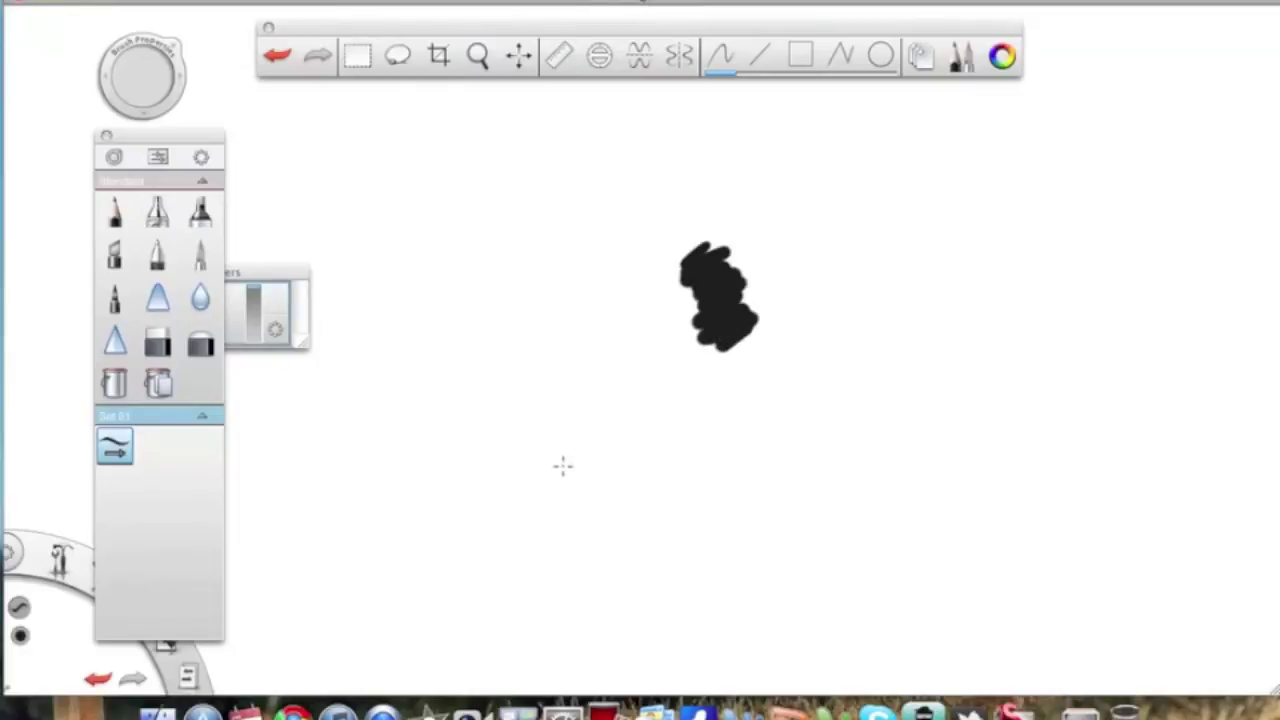
pyautogui.moveTo(543, 490)
pyautogui.mouseDown()
pyautogui.moveTo(630, 483)
pyautogui.moveTo(758, 513)
pyautogui.moveTo(824, 493)
pyautogui.moveTo(788, 441)
pyautogui.moveTo(870, 338)
pyautogui.moveTo(933, 339)
pyautogui.moveTo(1003, 473)
pyautogui.moveTo(991, 546)
pyautogui.moveTo(971, 553)
pyautogui.moveTo(966, 420)
pyautogui.moveTo(905, 302)
pyautogui.moveTo(942, 184)
pyautogui.mouseUp()
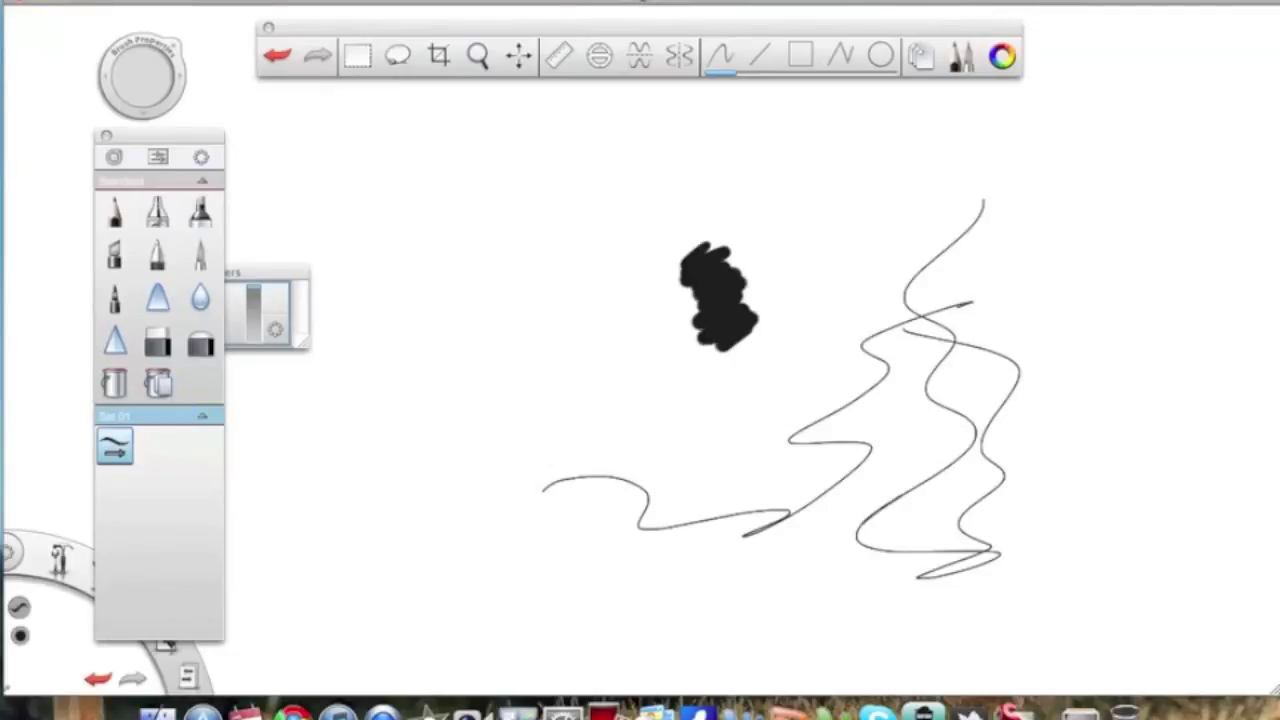
pyautogui.click(246, 3)
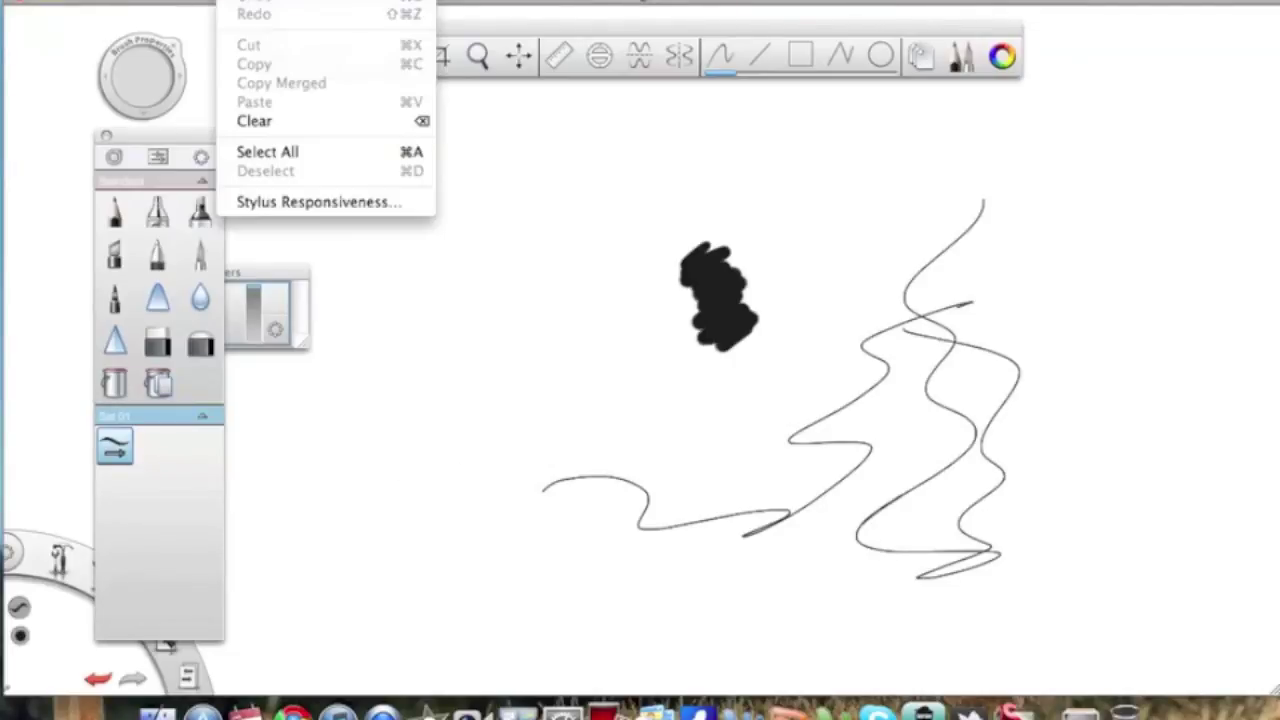
# Step: Undo three times to remove both wavy lines and the black blob
pyautogui.click(278, 3)
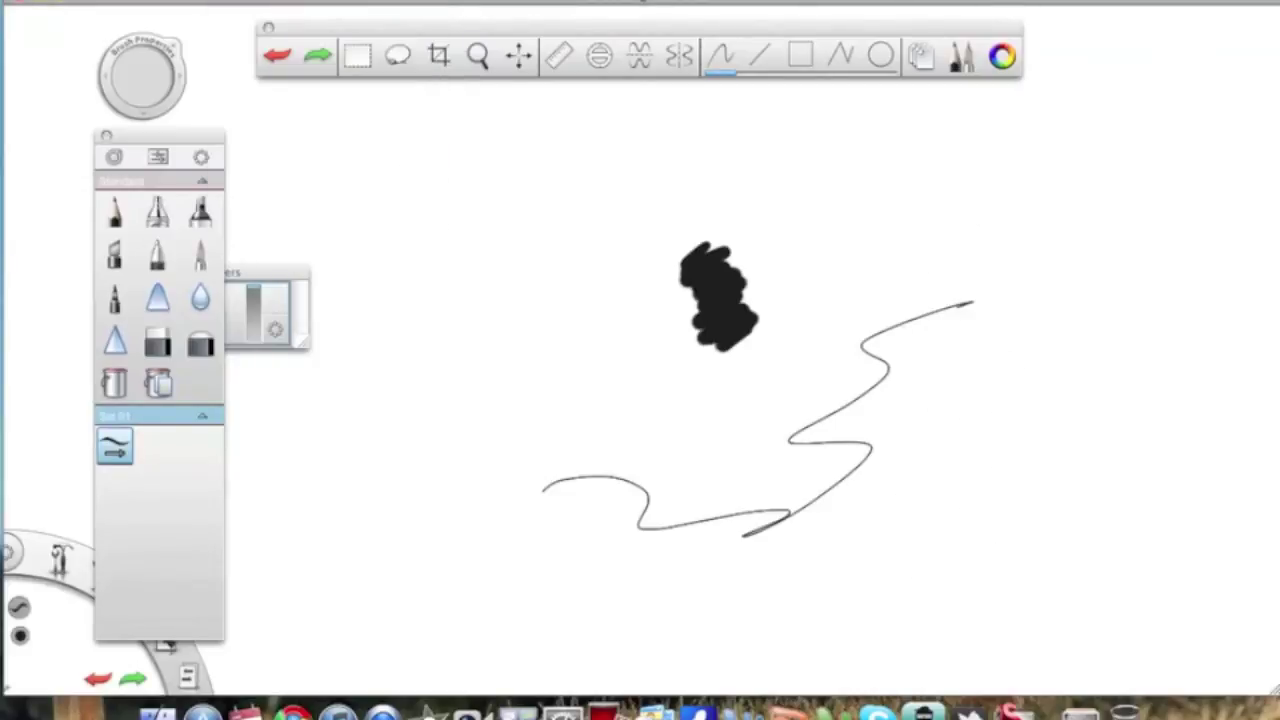
pyautogui.click(246, 3)
pyautogui.click(278, 3)
pyautogui.click(246, 3)
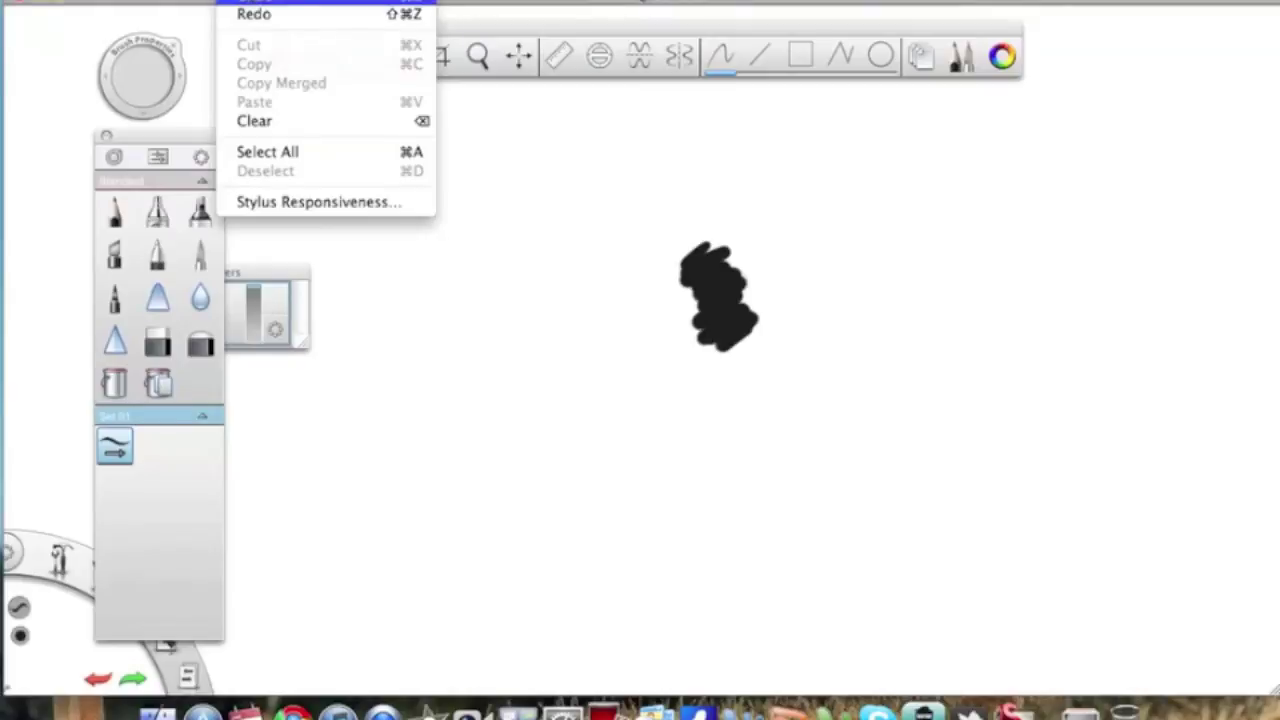
pyautogui.click(278, 3)
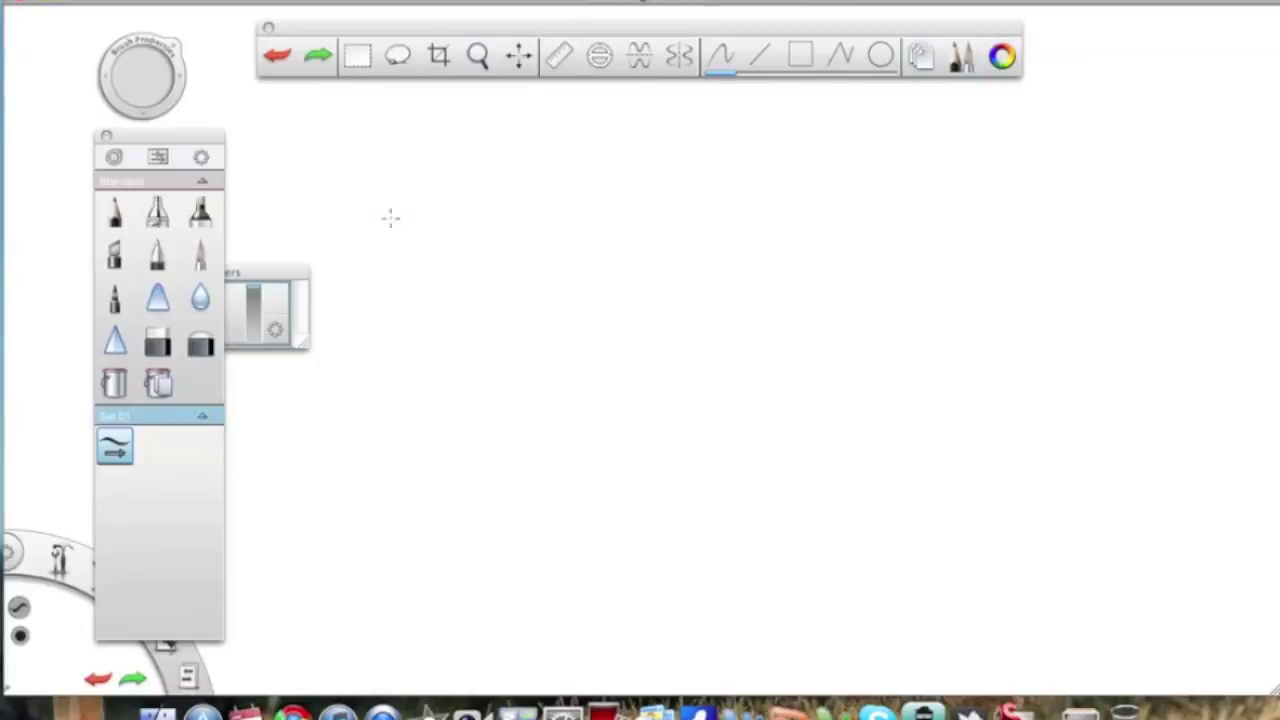
# Step: Move the Layers panel onto the canvas and add Layer 01 above Background
pyautogui.click(300, 276)
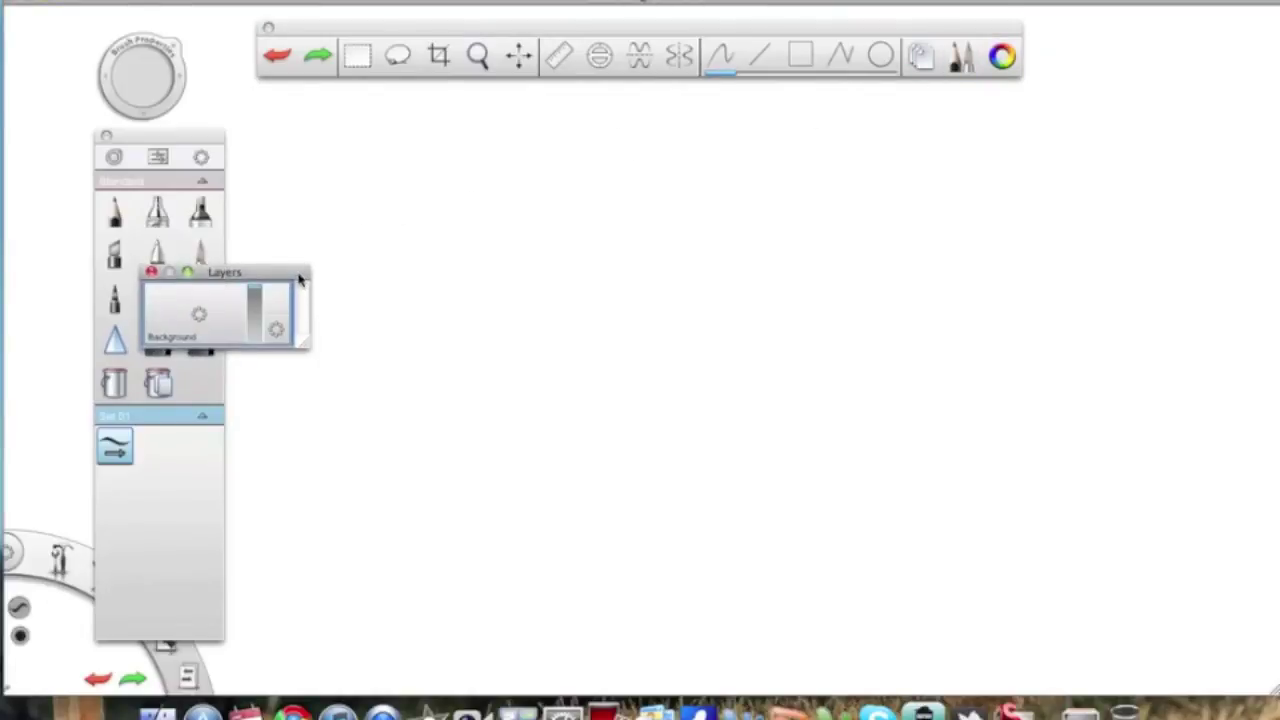
pyautogui.moveTo(288, 279); pyautogui.dragTo(463, 211)
pyautogui.click(373, 250)
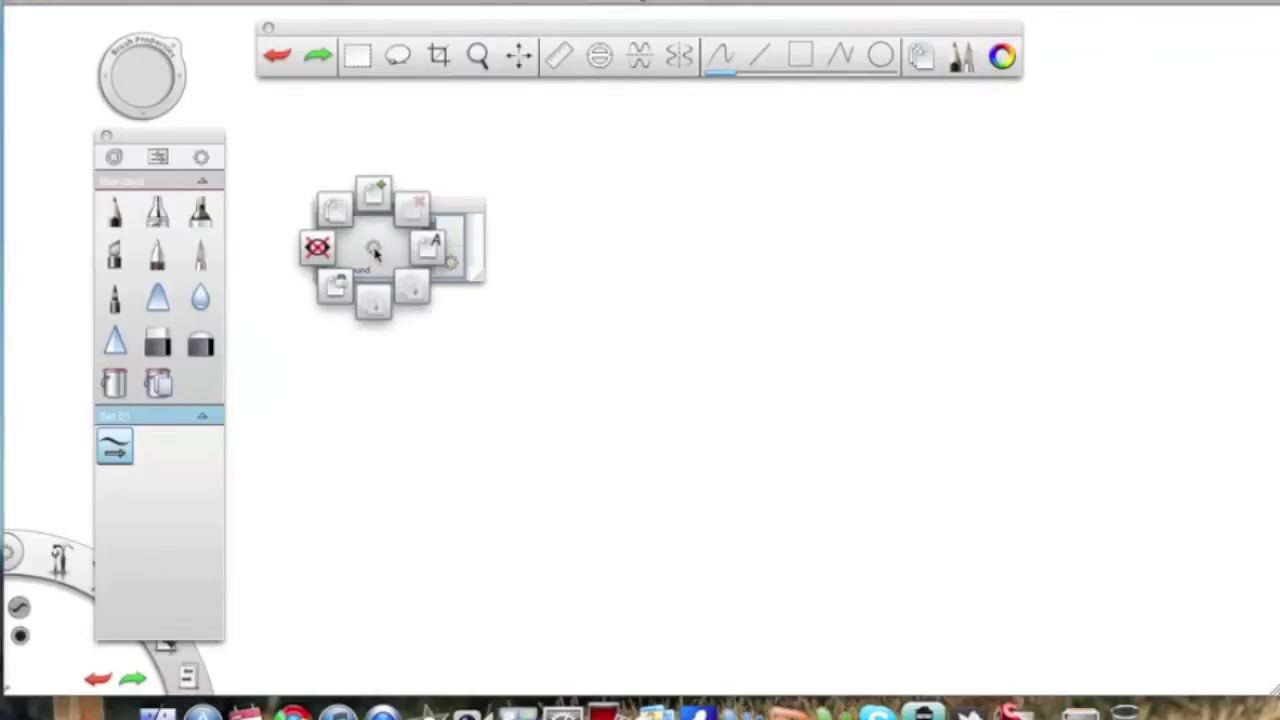
pyautogui.click(373, 190)
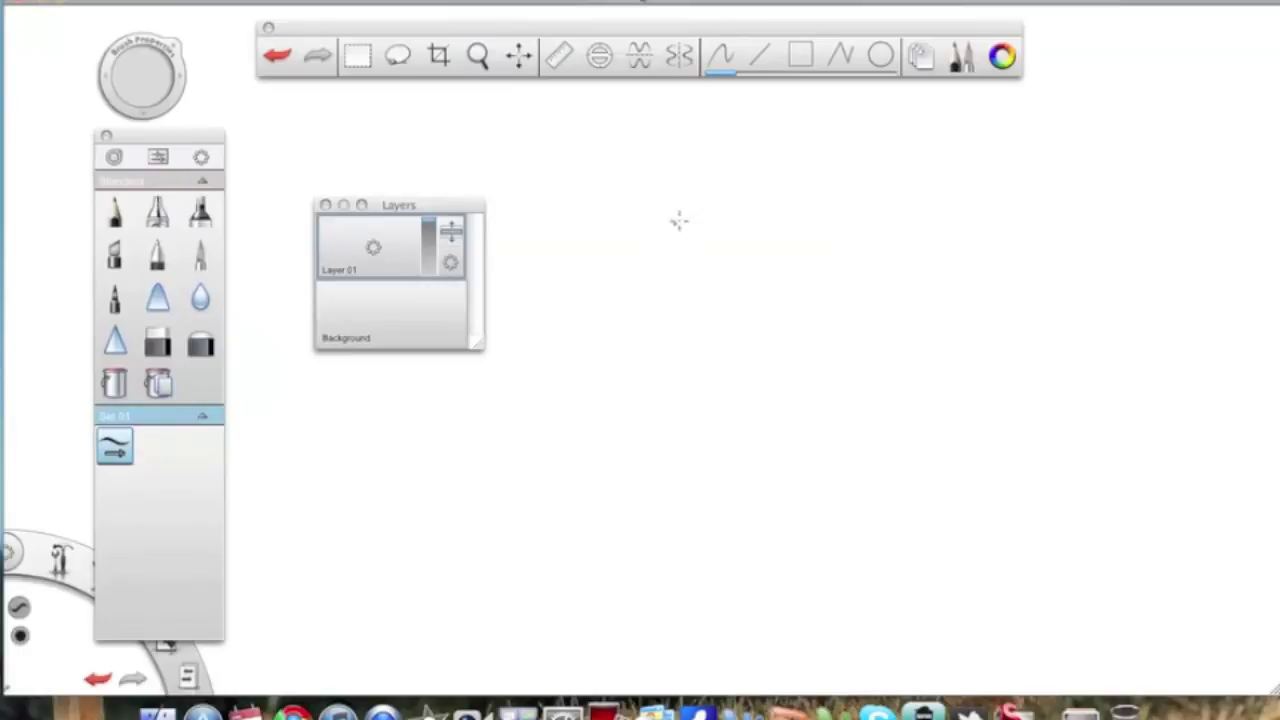
# Step: Draw the eyebrows, L-shaped nose, mouth line and both eyes in black
pyautogui.moveTo(673, 222); pyautogui.dragTo(868, 215)
pyautogui.moveTo(777, 220)
pyautogui.mouseDown()
pyautogui.moveTo(775, 305)
pyautogui.moveTo(745, 300)
pyautogui.mouseUp()
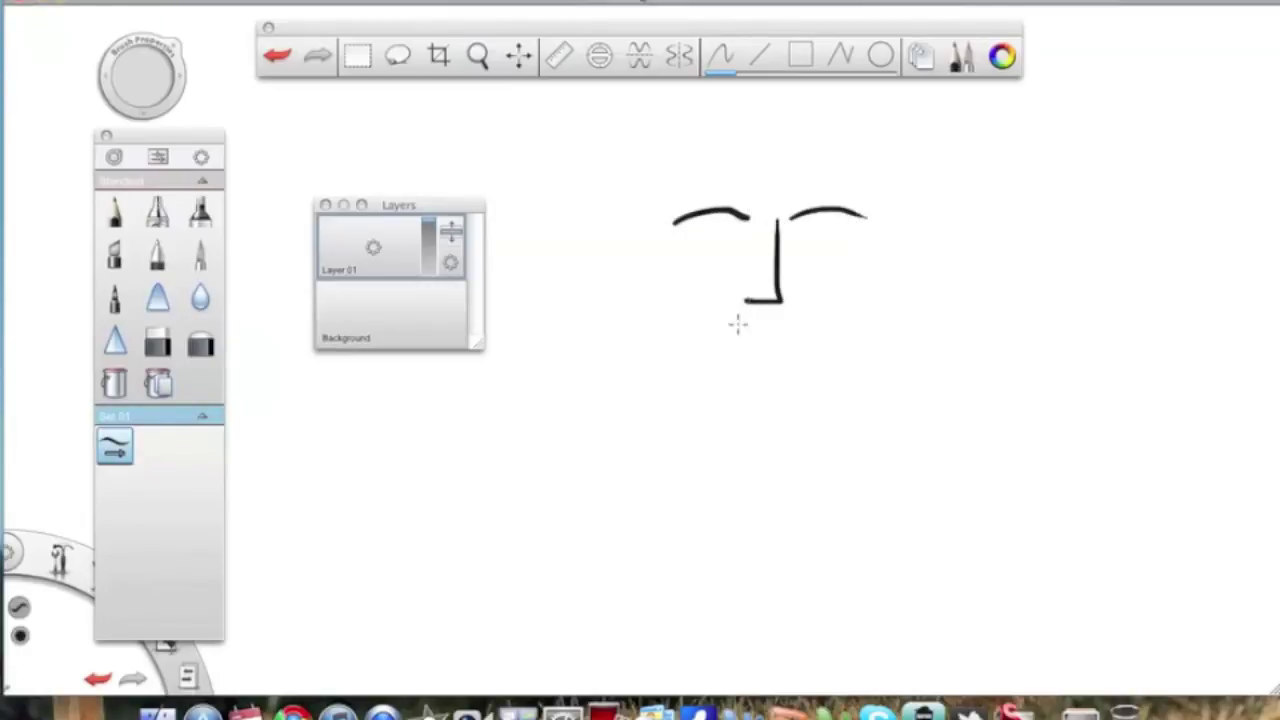
pyautogui.moveTo(733, 352); pyautogui.dragTo(795, 353)
pyautogui.moveTo(815, 234); pyautogui.dragTo(858, 240)
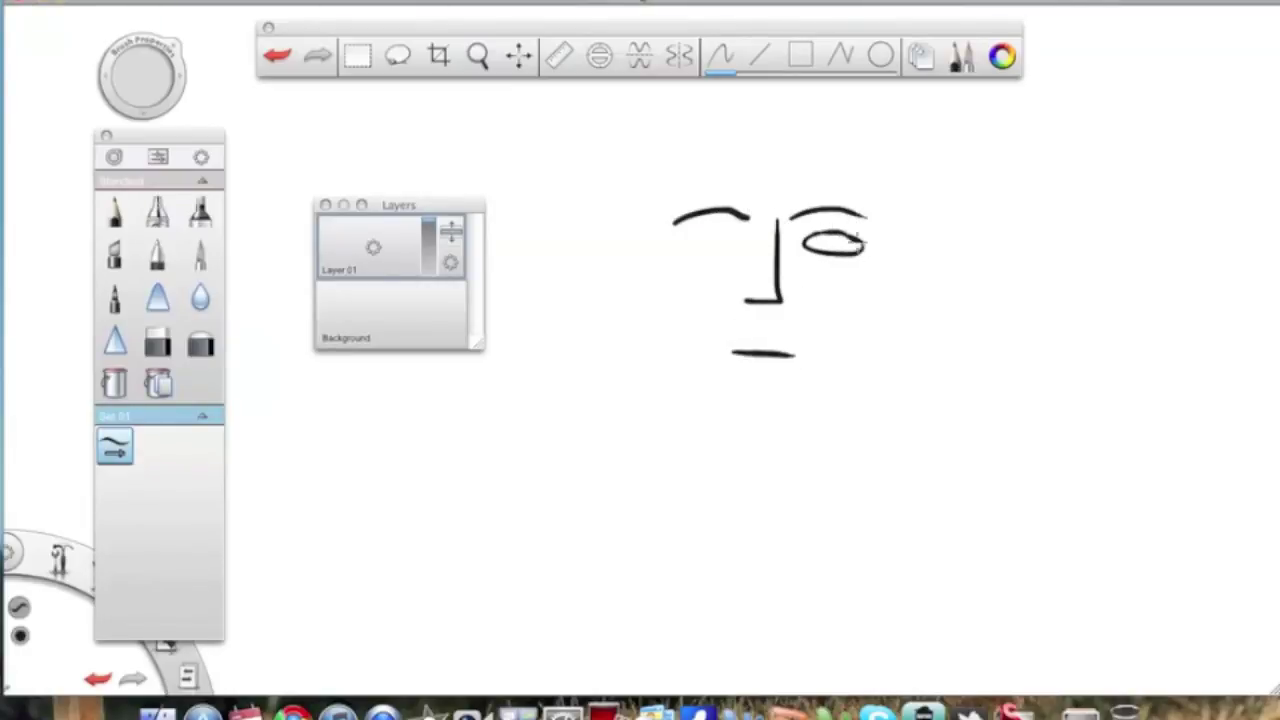
pyautogui.moveTo(715, 226); pyautogui.dragTo(745, 236)
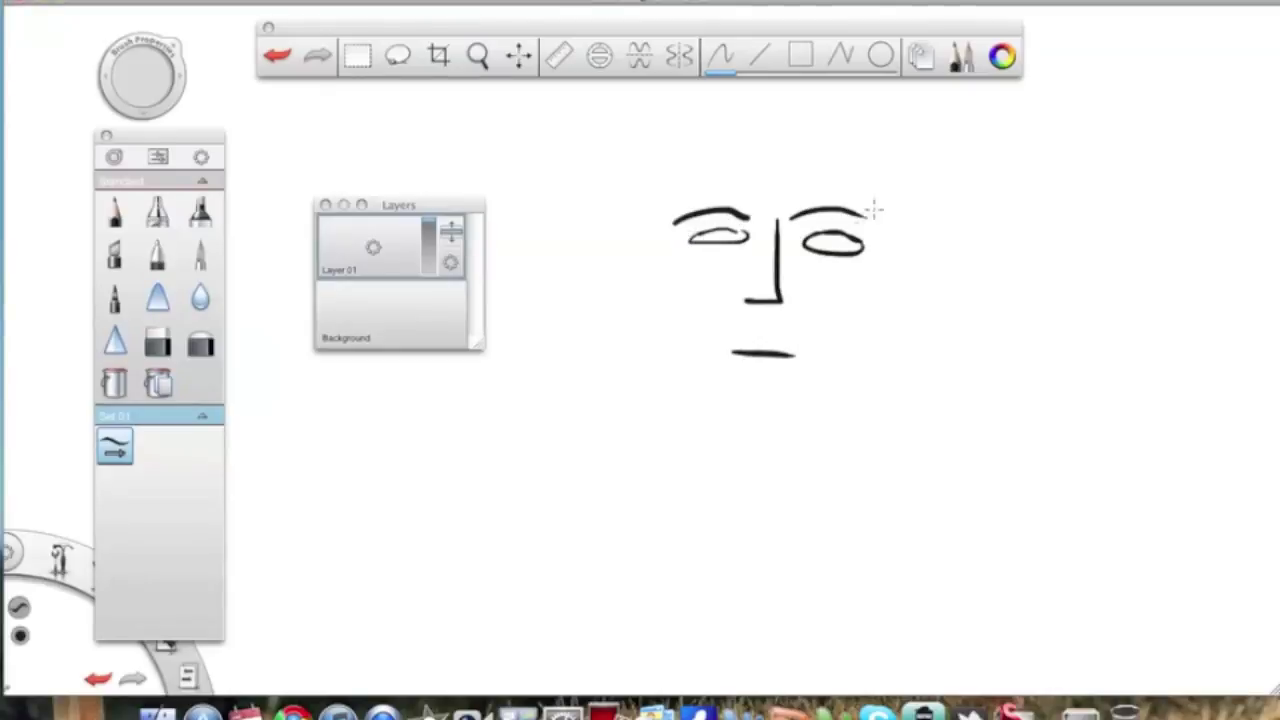
# Step: Add the face's side contour, left ear, top of the head and a pupil in the right eye
pyautogui.moveTo(877, 200)
pyautogui.mouseDown()
pyautogui.moveTo(855, 283)
pyautogui.moveTo(781, 392)
pyautogui.moveTo(727, 396)
pyautogui.moveTo(685, 364)
pyautogui.moveTo(665, 285)
pyautogui.mouseUp()
pyautogui.moveTo(655, 224)
pyautogui.mouseDown()
pyautogui.moveTo(645, 275)
pyautogui.moveTo(664, 288)
pyautogui.mouseUp()
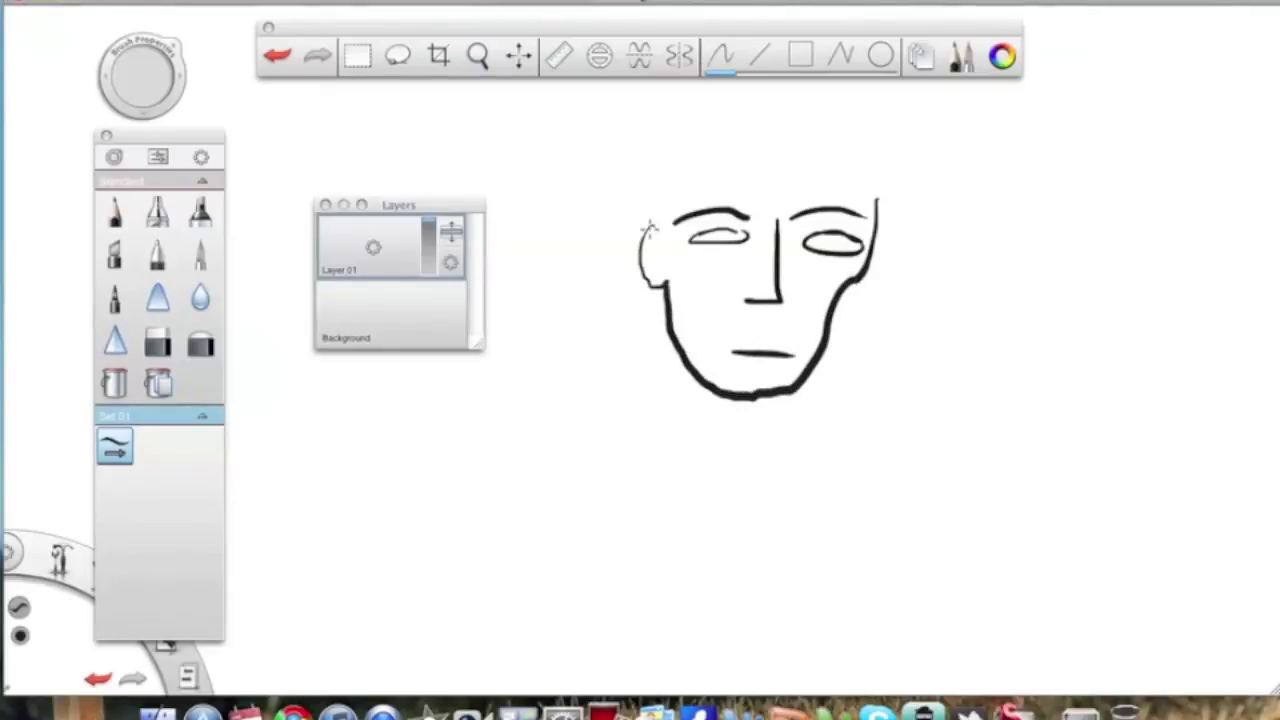
pyautogui.moveTo(636, 242)
pyautogui.mouseDown()
pyautogui.moveTo(623, 188)
pyautogui.moveTo(670, 130)
pyautogui.moveTo(746, 124)
pyautogui.moveTo(810, 140)
pyautogui.moveTo(867, 174)
pyautogui.moveTo(877, 203)
pyautogui.mouseUp()
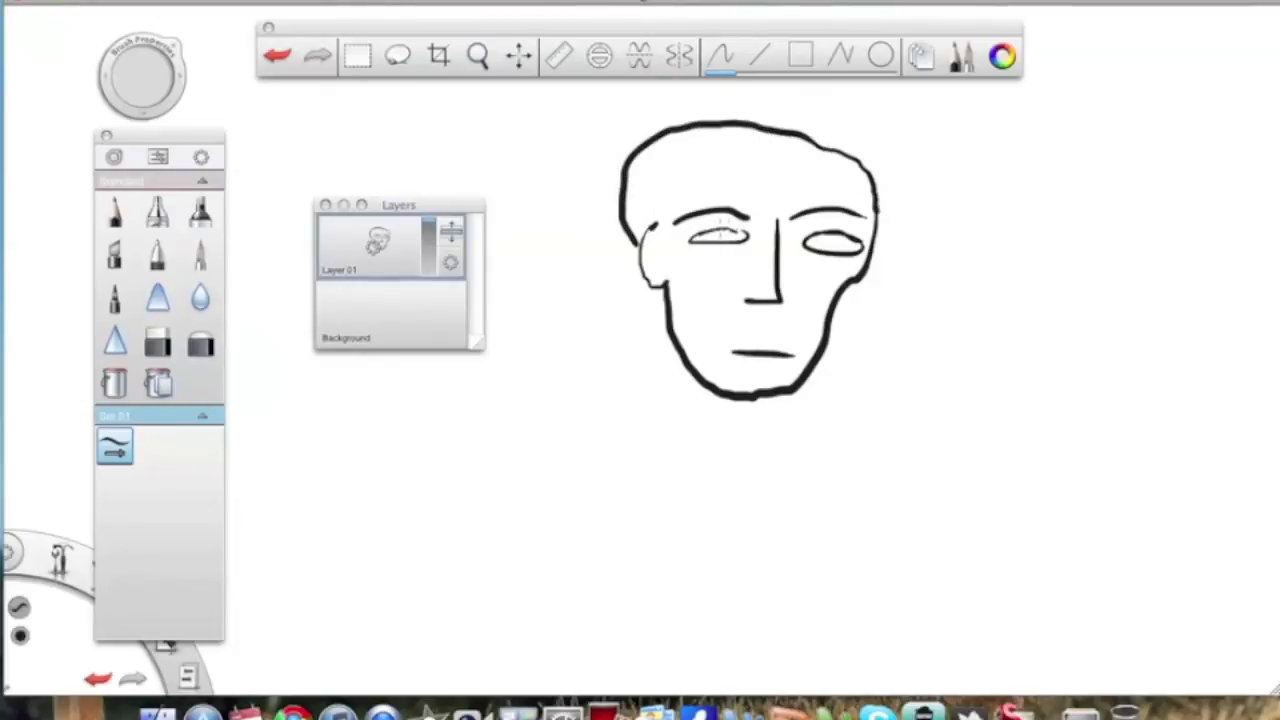
pyautogui.moveTo(829, 244); pyautogui.dragTo(836, 248)
# Step: On the Background layer, paint red over the face with a soft Maraschino brush
pyautogui.click(365, 316)
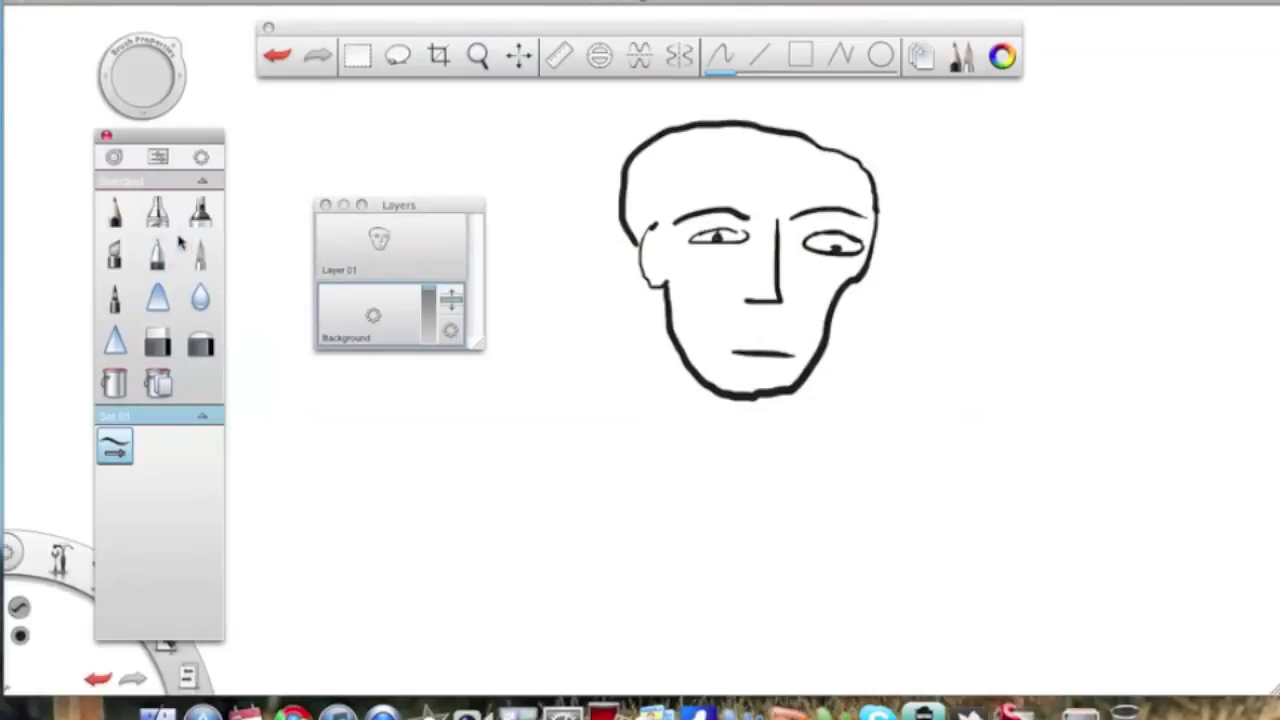
pyautogui.click(157, 210)
pyautogui.click(200, 258)
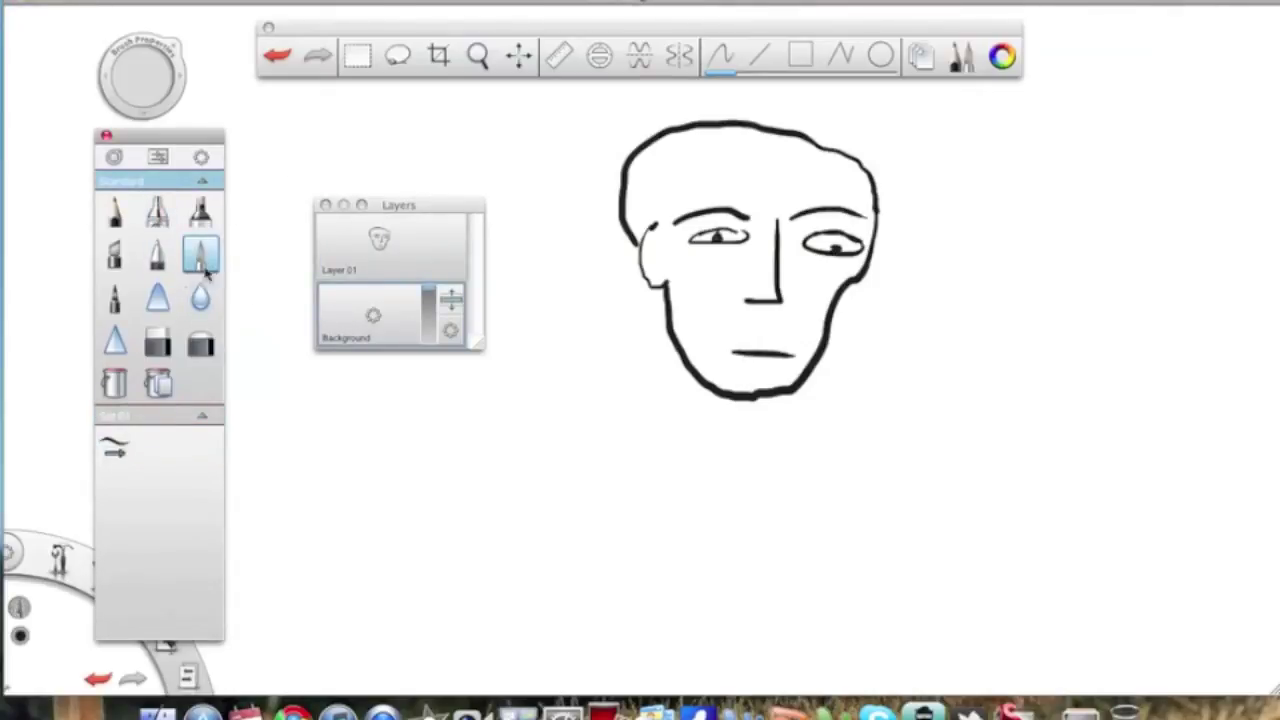
pyautogui.click(1003, 57)
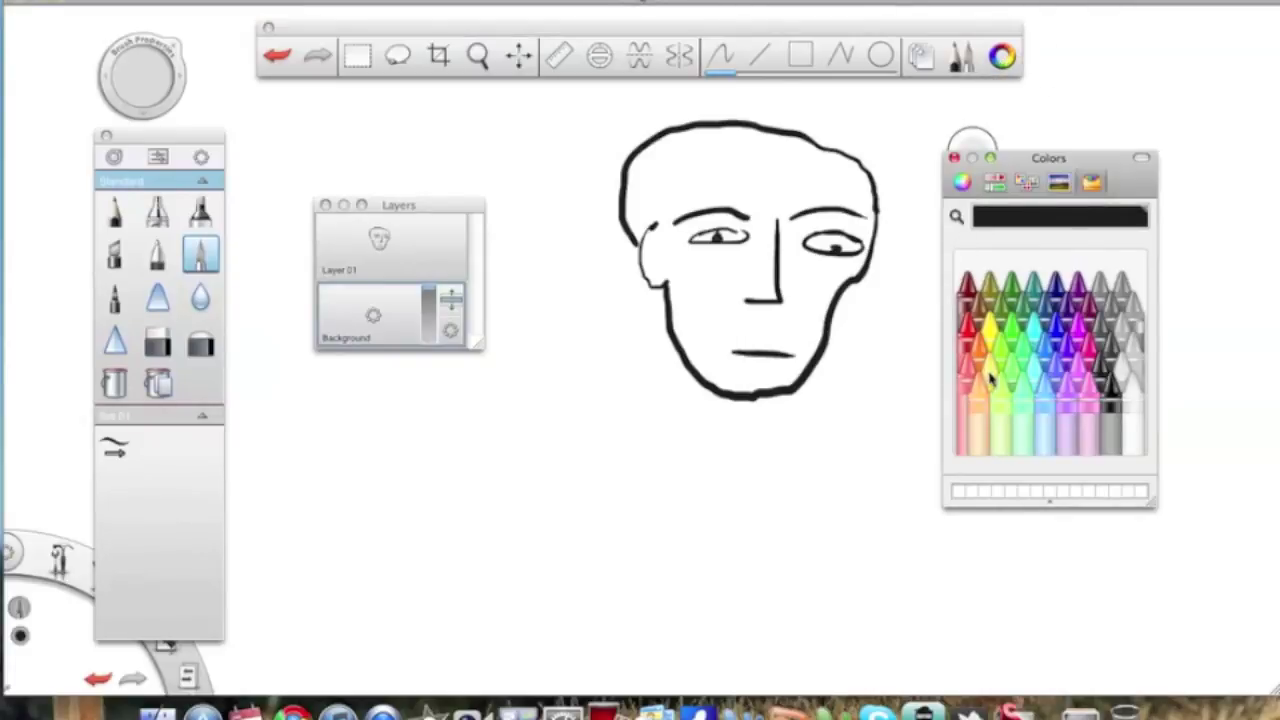
pyautogui.click(975, 318)
pyautogui.moveTo(800, 188)
pyautogui.mouseDown()
pyautogui.moveTo(707, 257)
pyautogui.moveTo(733, 268)
pyautogui.moveTo(701, 314)
pyautogui.moveTo(703, 352)
pyautogui.moveTo(685, 350)
pyautogui.moveTo(685, 328)
pyautogui.moveTo(678, 345)
pyautogui.moveTo(718, 340)
pyautogui.moveTo(732, 378)
pyautogui.moveTo(740, 370)
pyautogui.moveTo(753, 390)
pyautogui.moveTo(800, 318)
pyautogui.moveTo(815, 326)
pyautogui.moveTo(792, 378)
pyautogui.moveTo(803, 292)
pyautogui.moveTo(773, 250)
pyautogui.moveTo(795, 265)
pyautogui.moveTo(753, 292)
pyautogui.moveTo(730, 343)
pyautogui.moveTo(750, 336)
pyautogui.moveTo(734, 346)
pyautogui.moveTo(857, 244)
pyautogui.moveTo(875, 205)
pyautogui.moveTo(832, 268)
pyautogui.moveTo(815, 243)
pyautogui.moveTo(792, 254)
pyautogui.moveTo(838, 190)
pyautogui.moveTo(862, 182)
pyautogui.moveTo(850, 165)
pyautogui.moveTo(745, 147)
pyautogui.moveTo(751, 162)
pyautogui.moveTo(718, 200)
pyautogui.moveTo(725, 228)
pyautogui.moveTo(663, 280)
pyautogui.moveTo(649, 192)
pyautogui.moveTo(661, 186)
pyautogui.moveTo(642, 197)
pyautogui.moveTo(633, 176)
pyautogui.moveTo(663, 140)
pyautogui.moveTo(667, 178)
pyautogui.moveTo(702, 148)
pyautogui.moveTo(711, 155)
pyautogui.moveTo(691, 182)
pyautogui.moveTo(734, 148)
pyautogui.moveTo(721, 152)
pyautogui.moveTo(714, 106)
pyautogui.mouseUp()
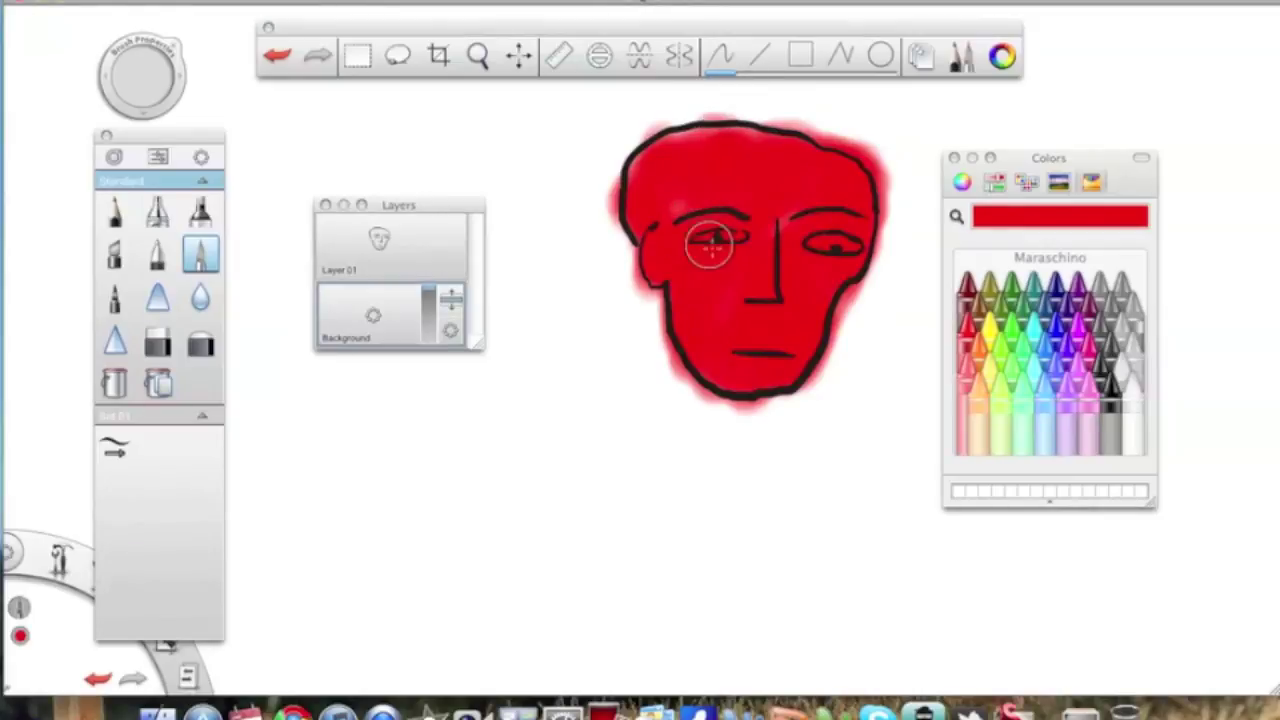